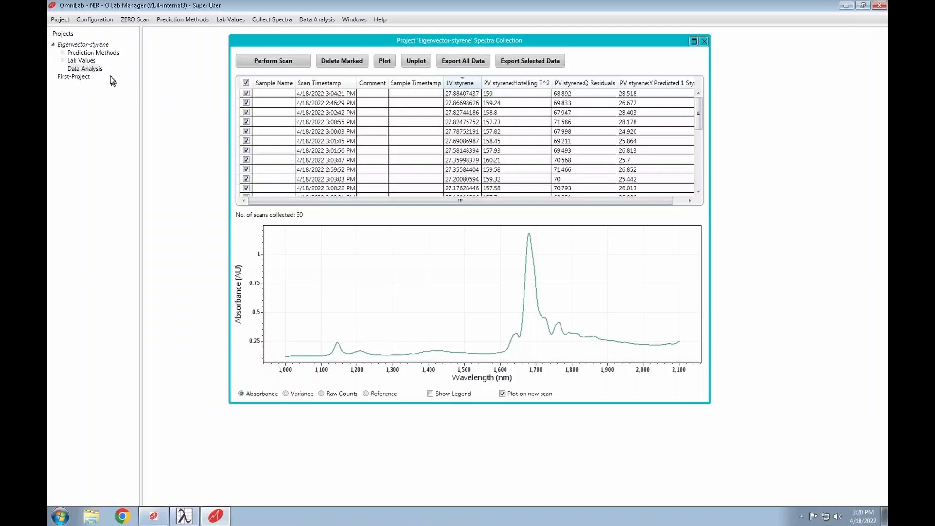
- Open the analysis chart builder for the Eigenvector-styrene project and set the X axis type to Lab Value
double_click(95, 70)
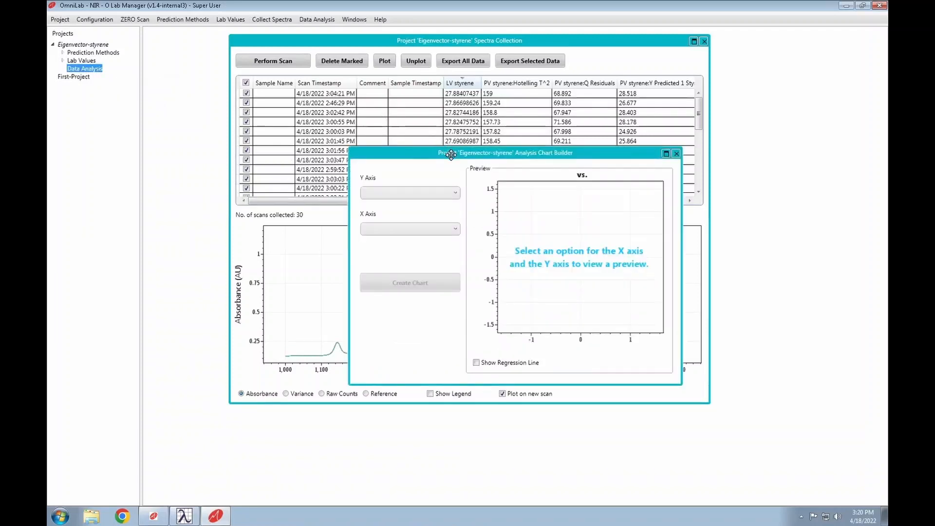
drag(448, 153, 355, 201)
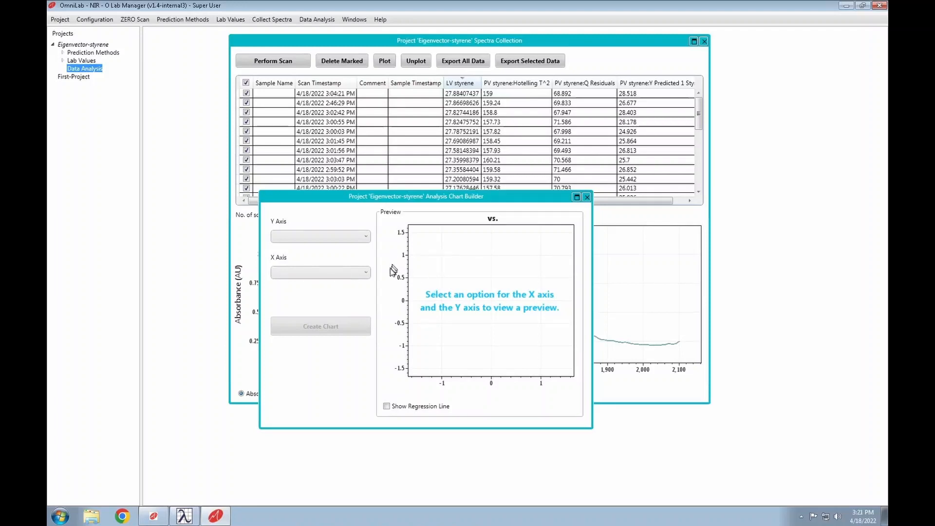
click(315, 237)
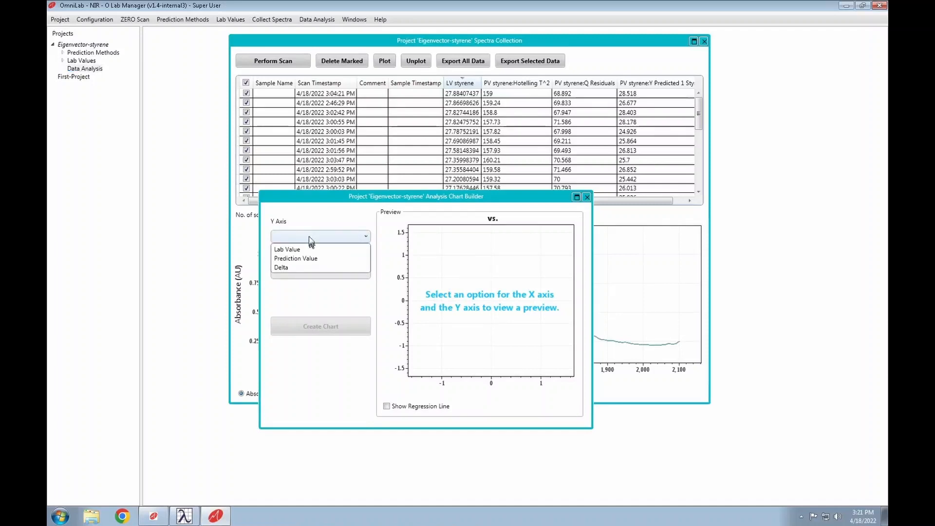
click(303, 236)
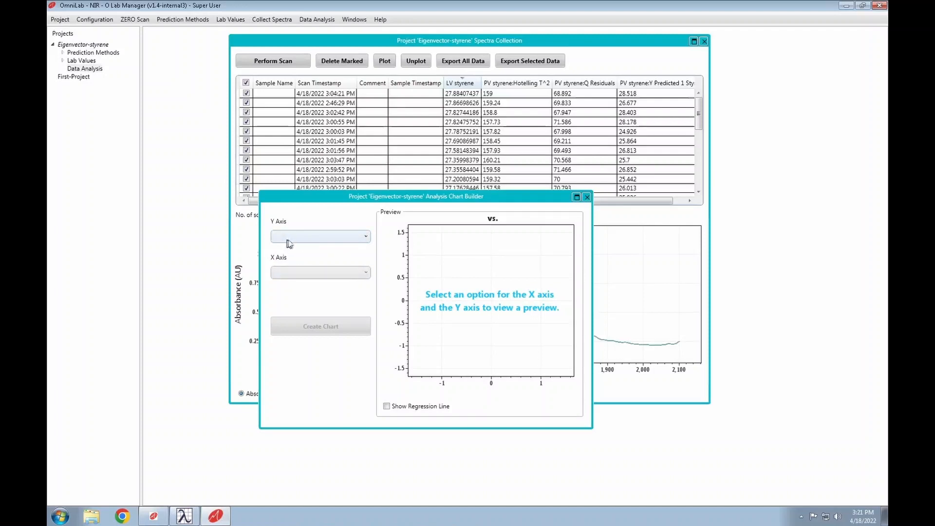
click(295, 273)
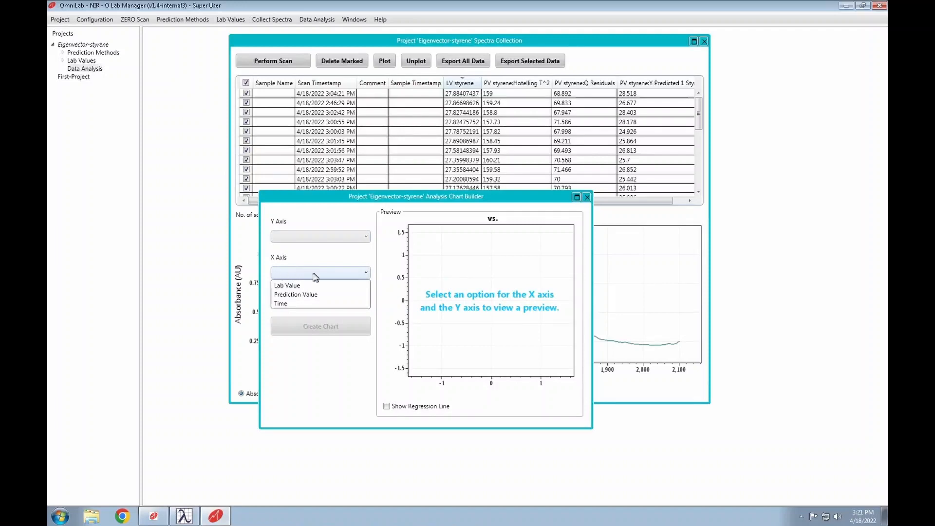
click(292, 285)
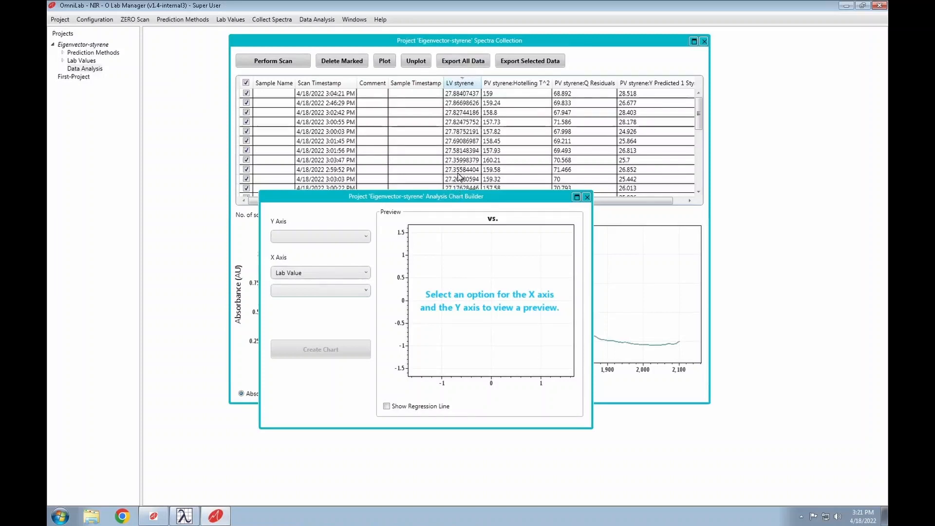
- Set the Y axis to Prediction Value styrene:Y Predicted 1 Styrene and choose styrene as the X axis lab value
click(300, 236)
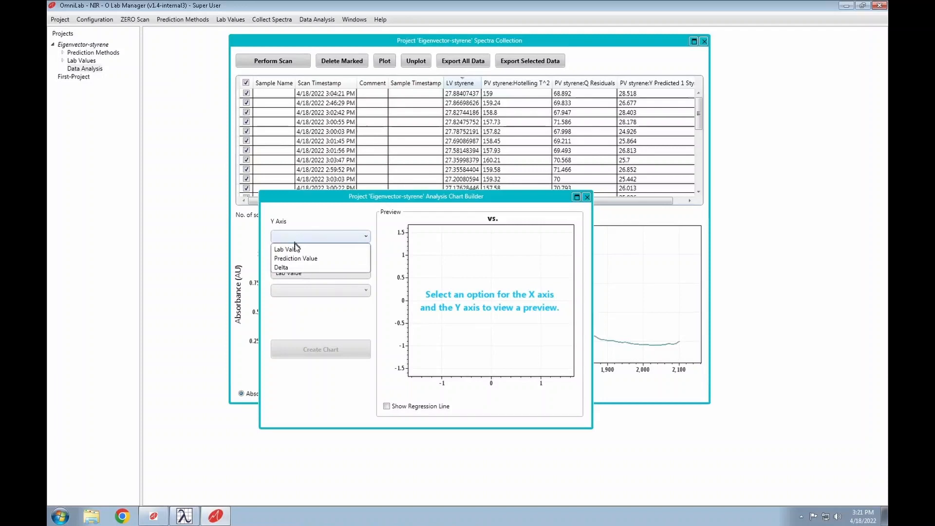
click(299, 258)
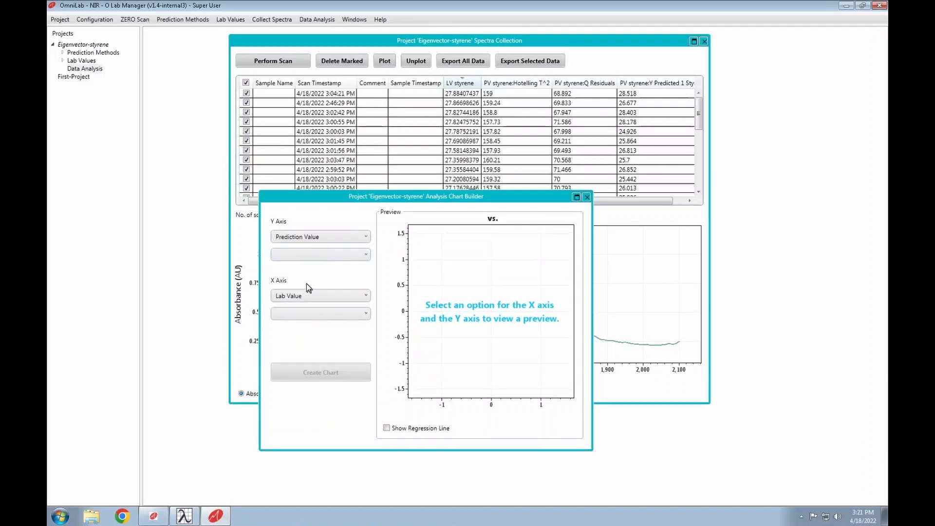
click(288, 256)
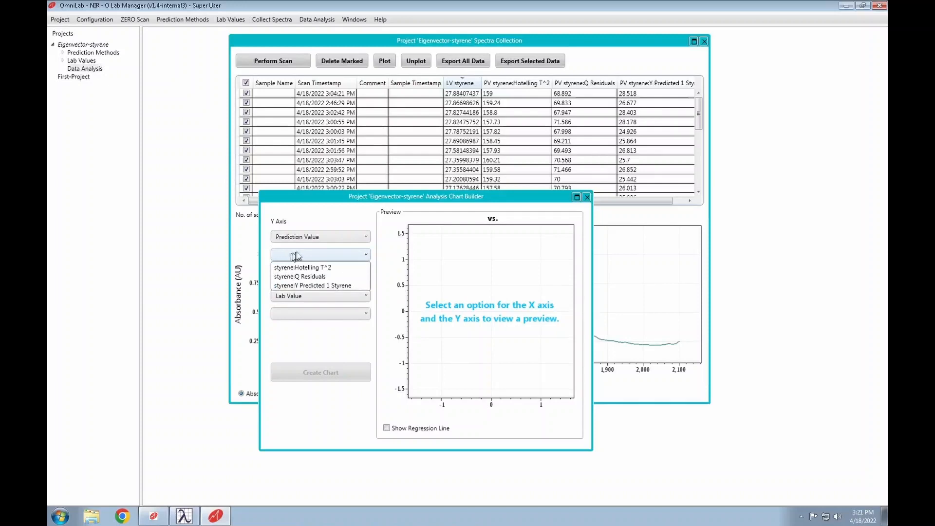
click(338, 286)
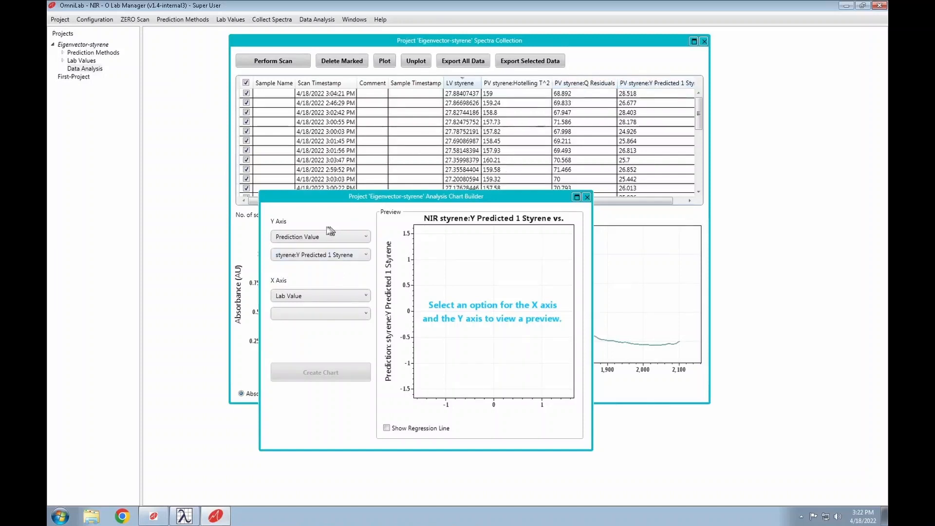
click(304, 317)
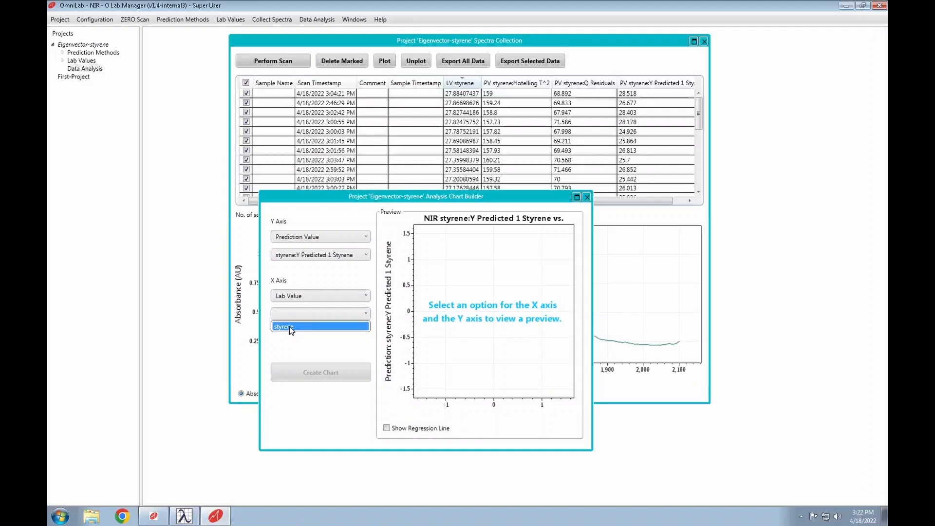
click(289, 326)
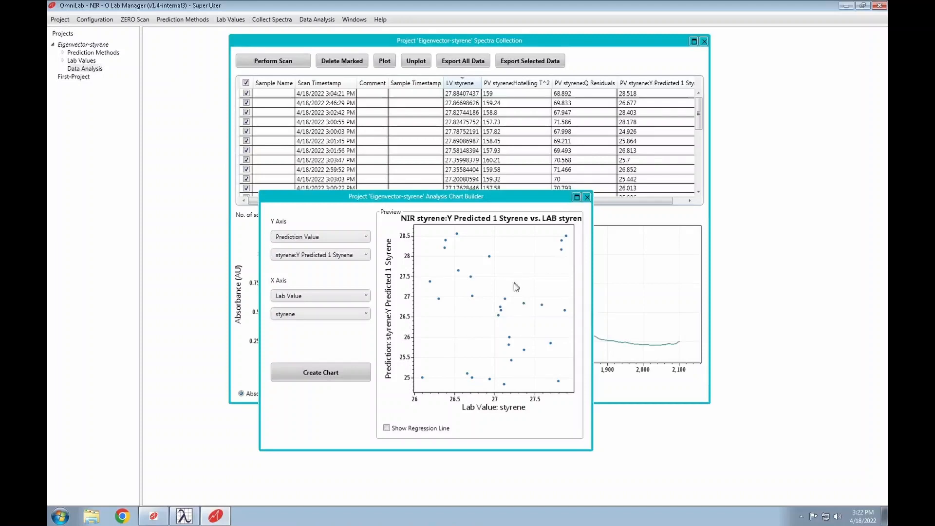
- Create the predicted-versus-lab styrene chart with its regression line shown, and enlarge the chart window
click(387, 429)
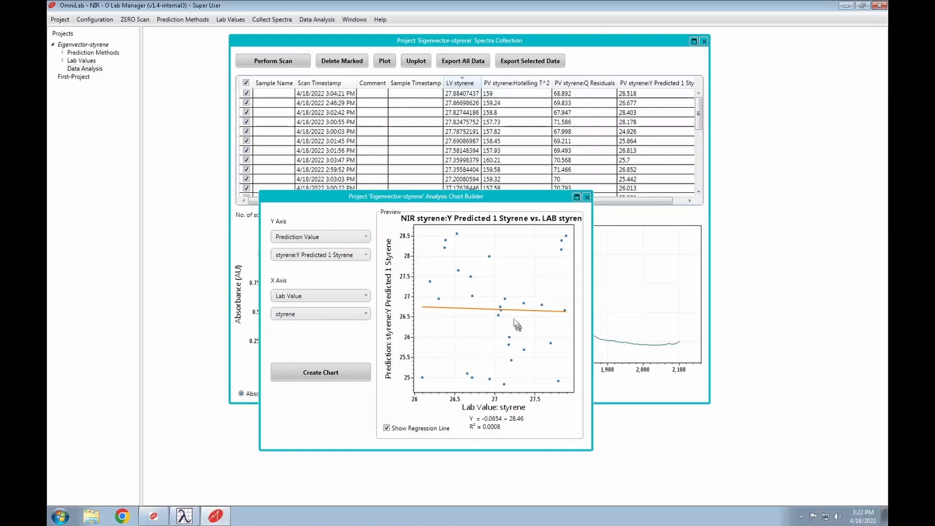
drag(516, 198, 516, 195)
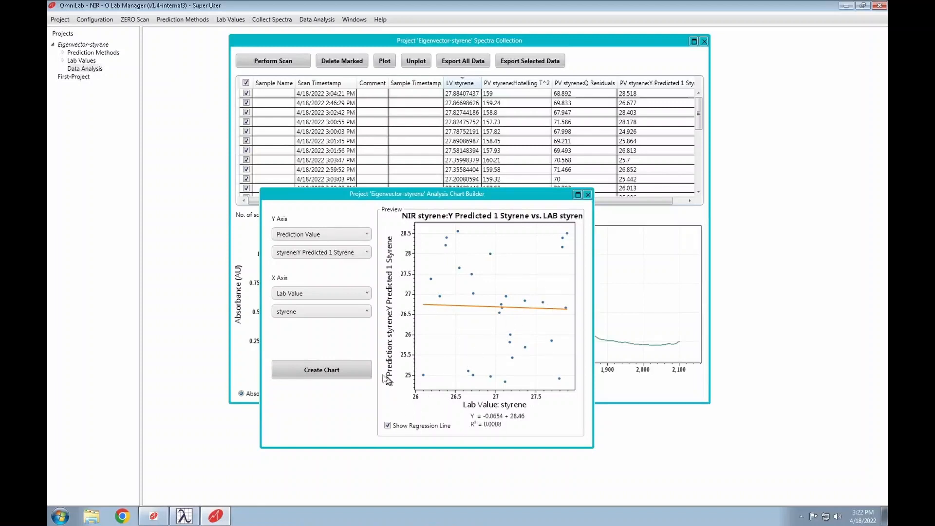
click(308, 373)
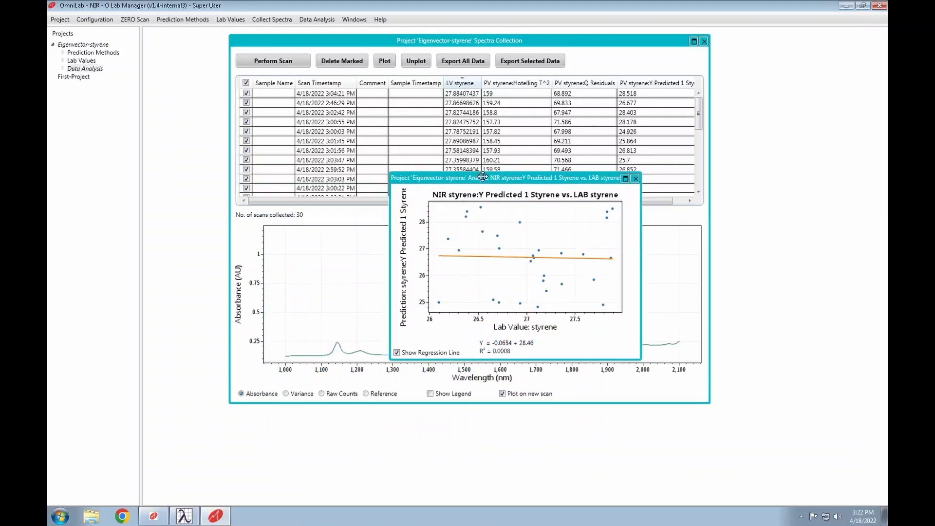
drag(482, 176, 316, 235)
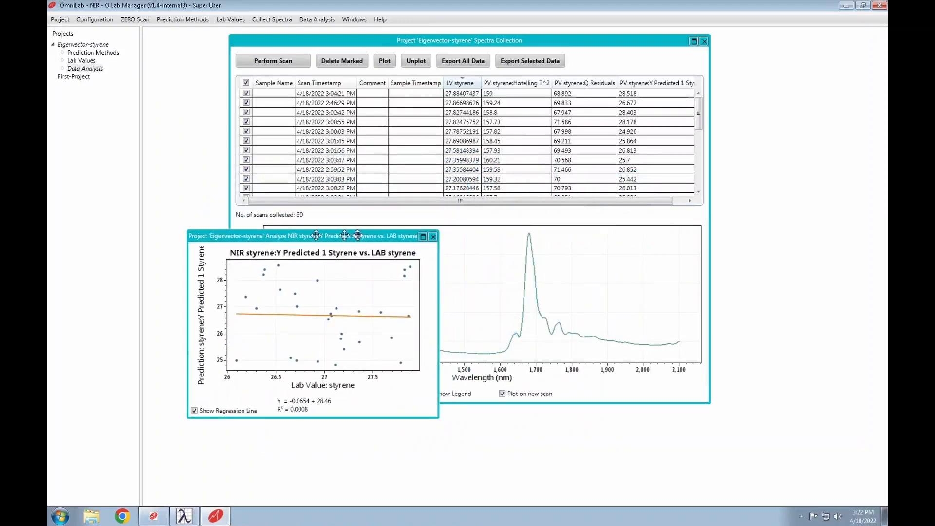
drag(440, 229, 680, 136)
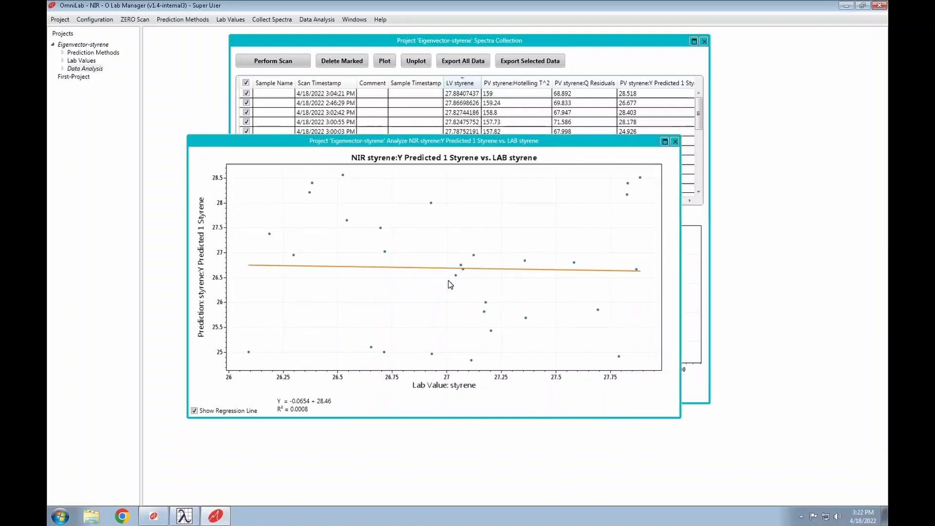
- Close the chart, reopen it from the project's Data Analysis entries to check that it was saved, and close it again
click(62, 69)
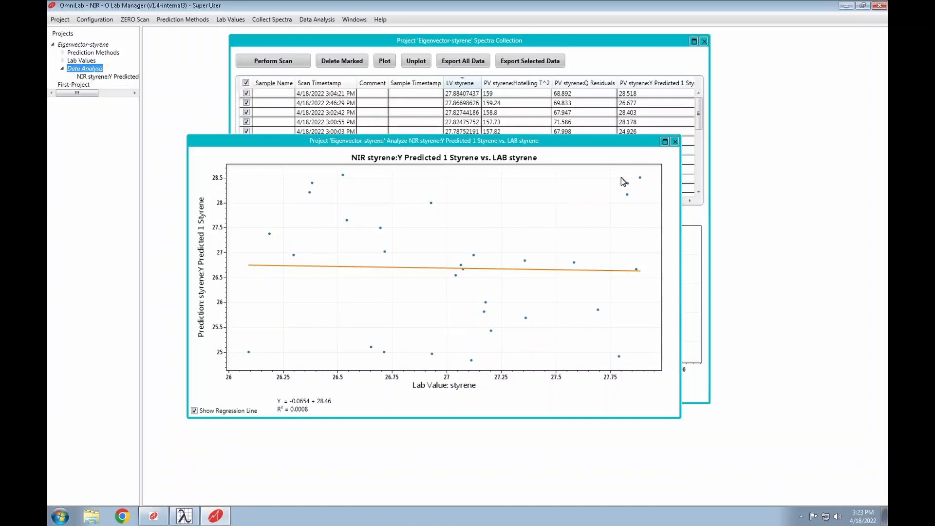
click(675, 142)
drag(90, 94, 105, 94)
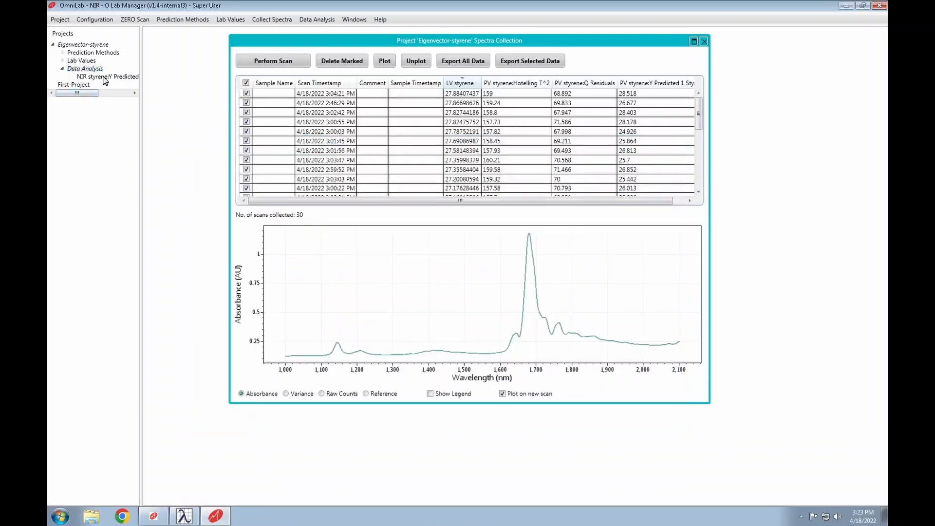
double_click(104, 77)
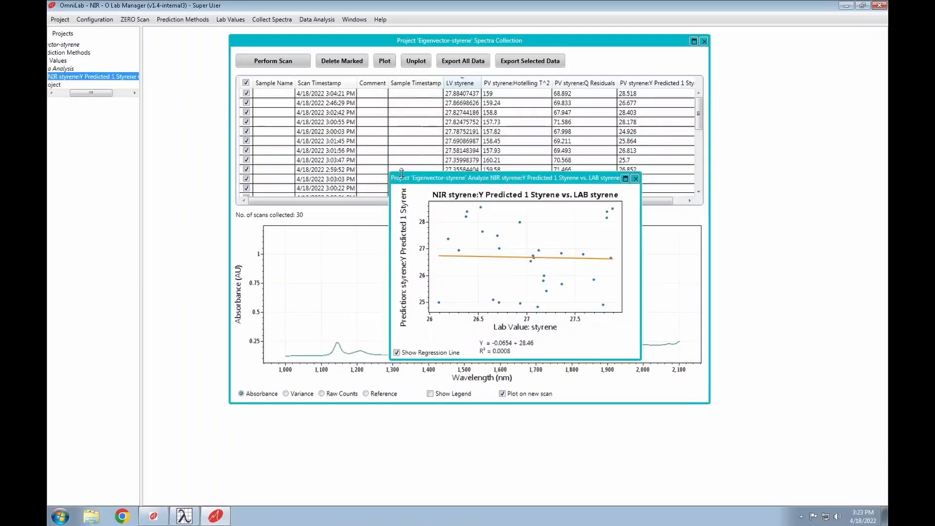
click(635, 178)
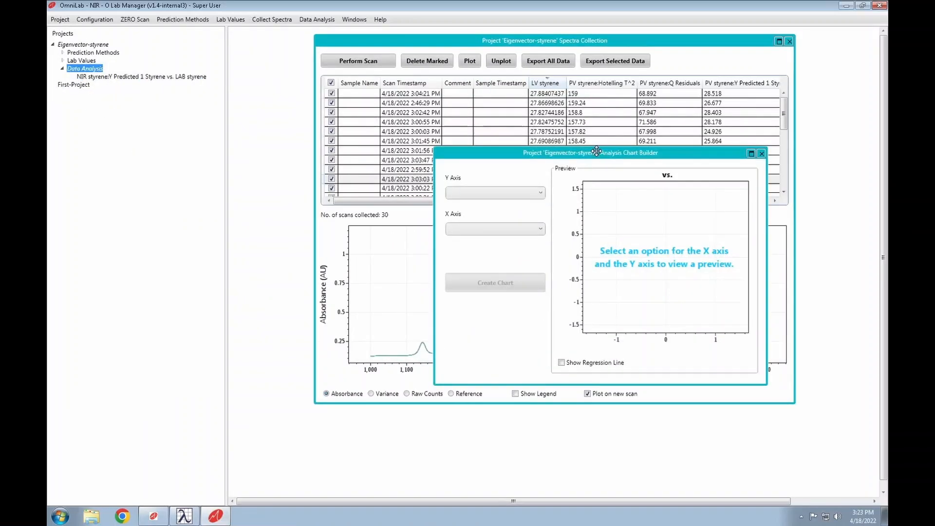
- Set up a new analysis chart with Time on the X axis and Prediction Value styrene:Y Predicted 1 Styrene on the Y axis
drag(597, 151, 438, 208)
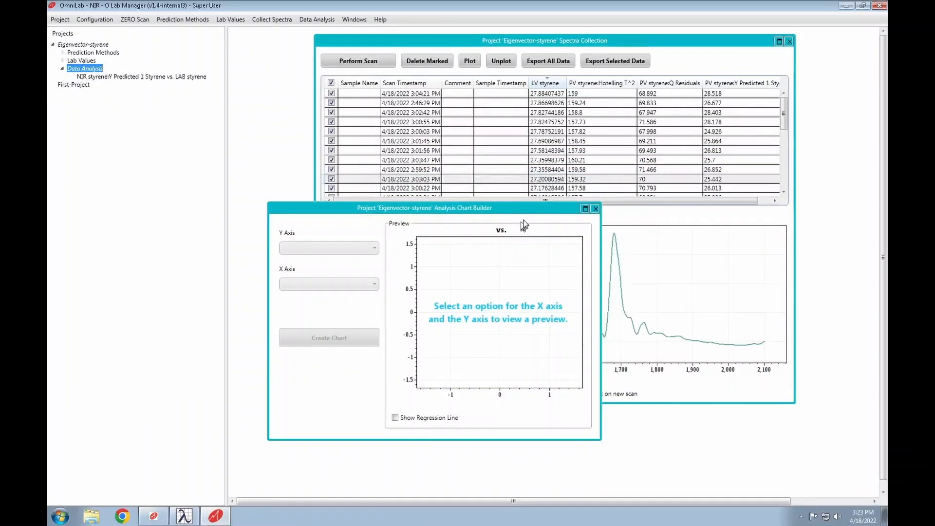
click(317, 286)
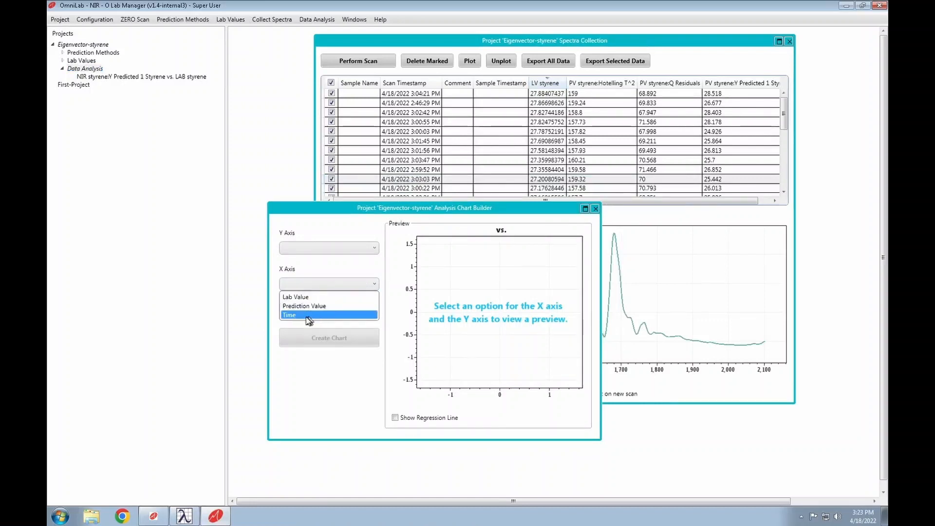
click(293, 314)
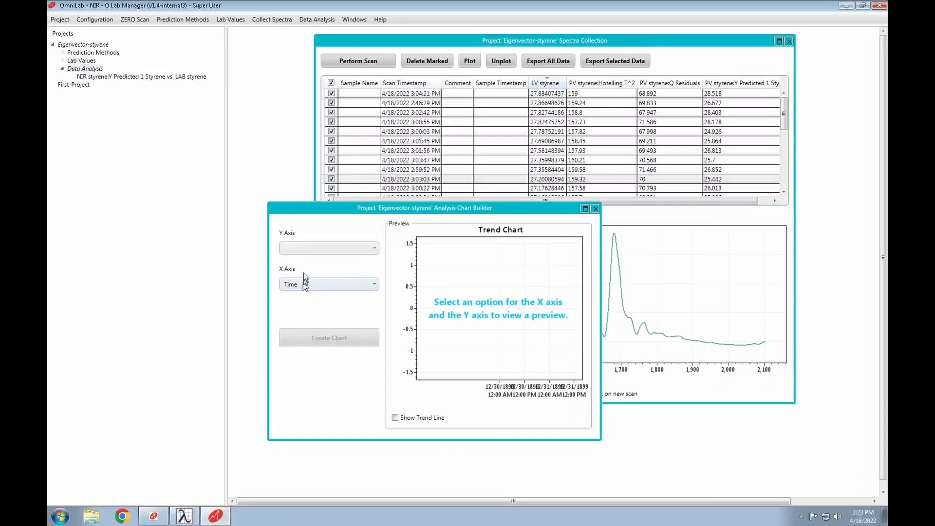
click(305, 251)
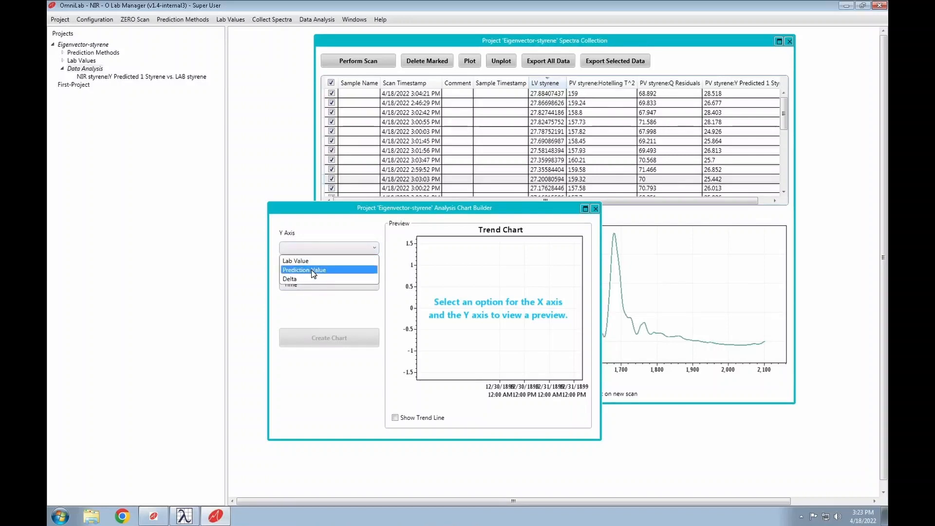
click(315, 270)
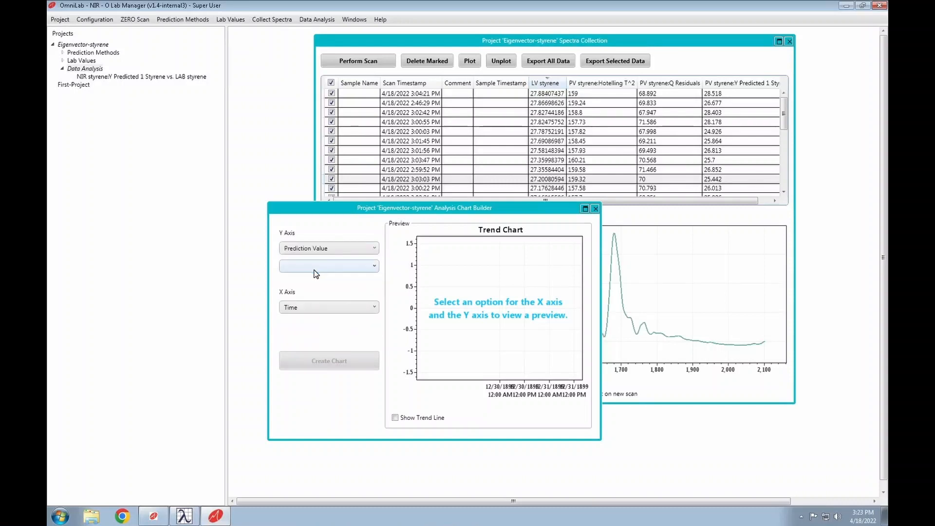
click(315, 269)
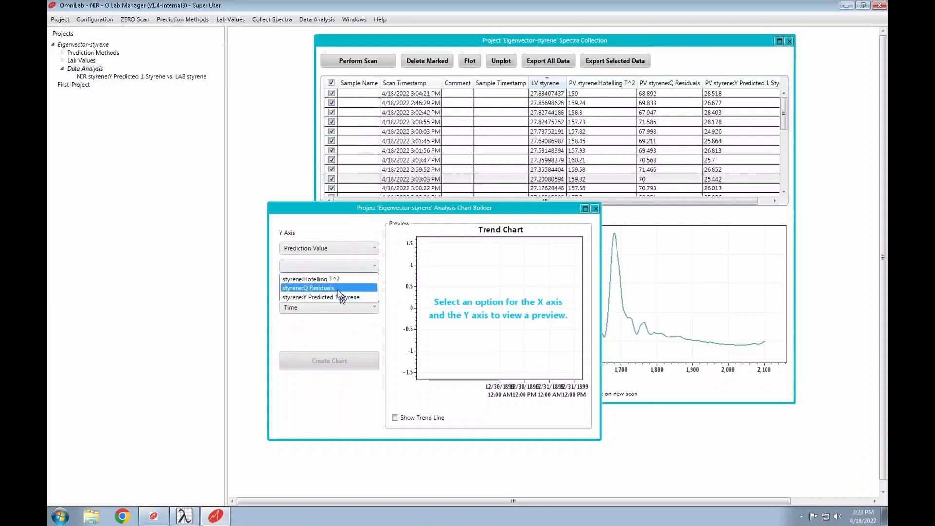
click(350, 297)
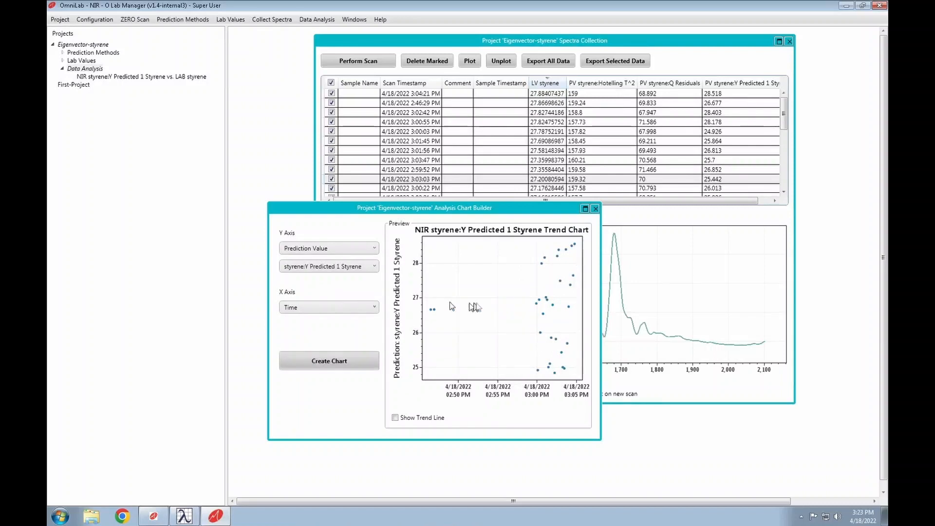
- Create the predicted styrene trend chart with its trend line shown, and widen the chart window
click(395, 418)
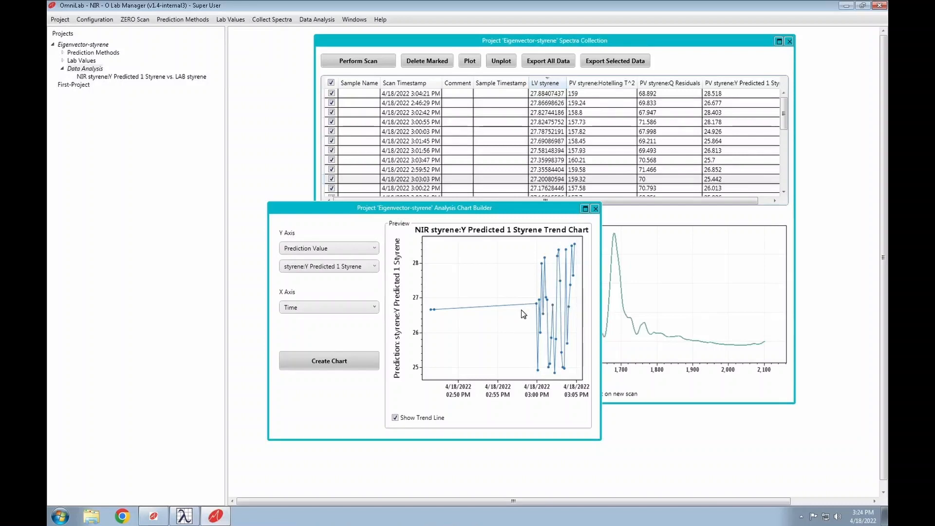
click(344, 360)
drag(480, 263, 243, 263)
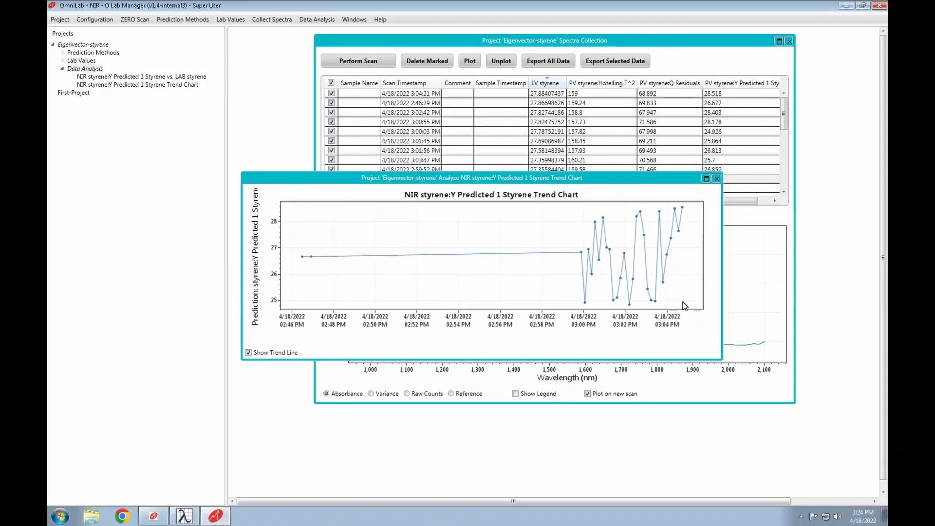
drag(721, 290, 843, 289)
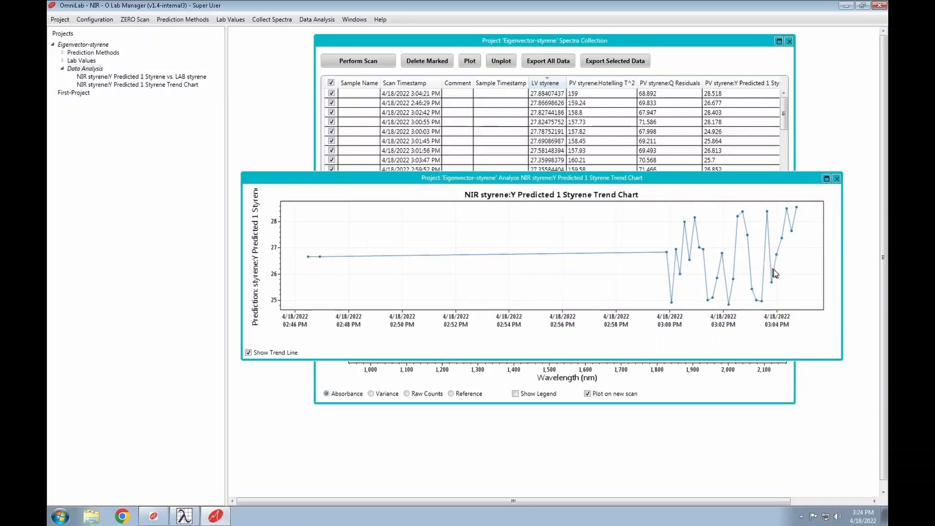
- Close the trend chart and start a new analysis chart with a Delta Y axis whose first term is LV styrene
click(331, 65)
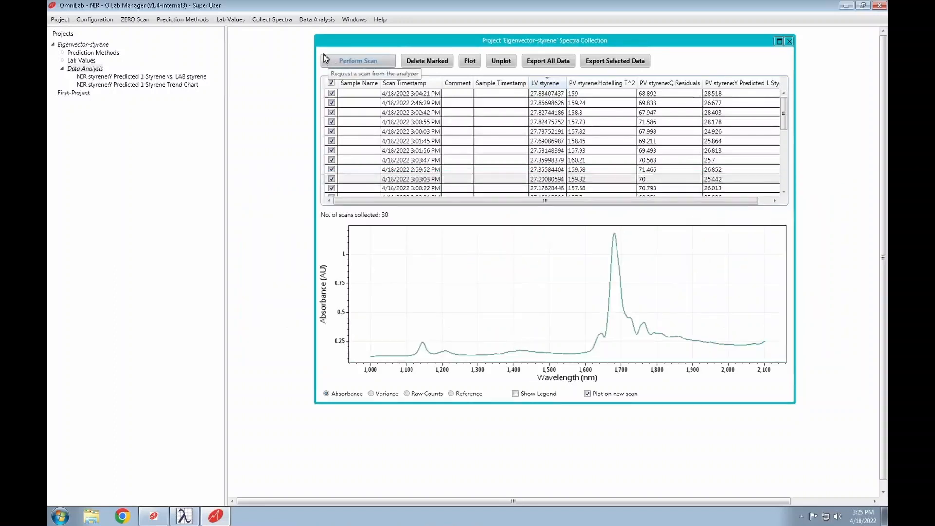
click(316, 22)
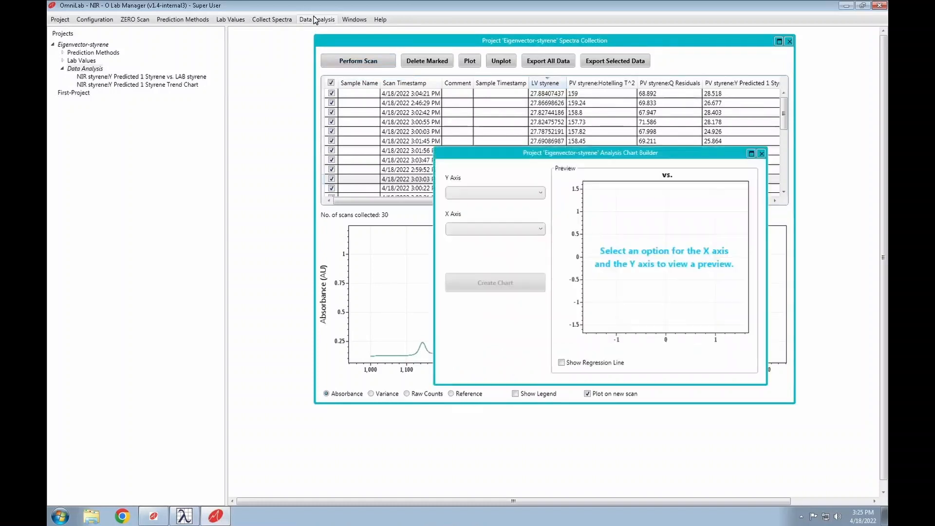
click(471, 193)
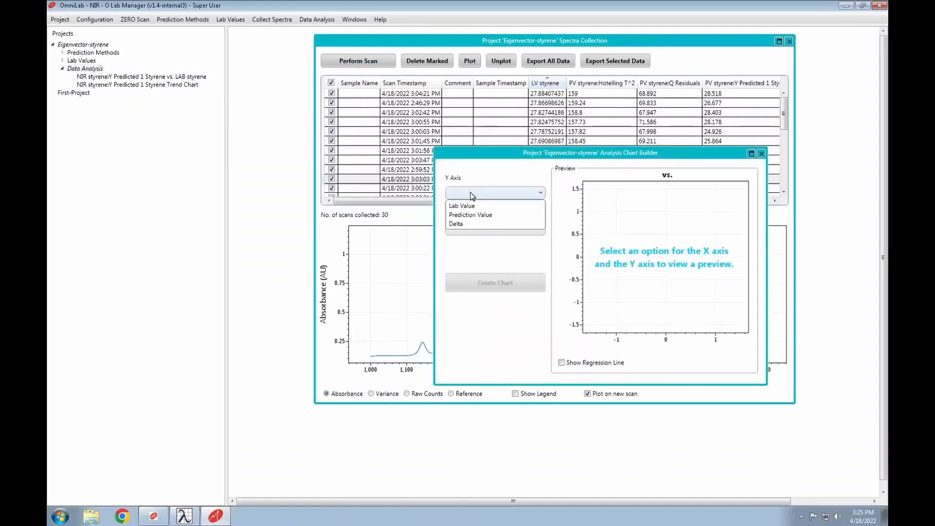
click(463, 225)
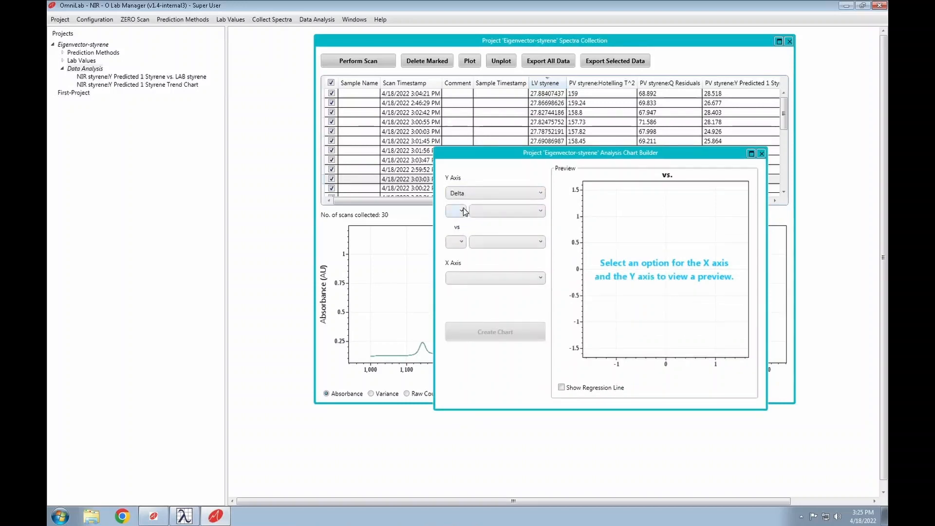
click(457, 216)
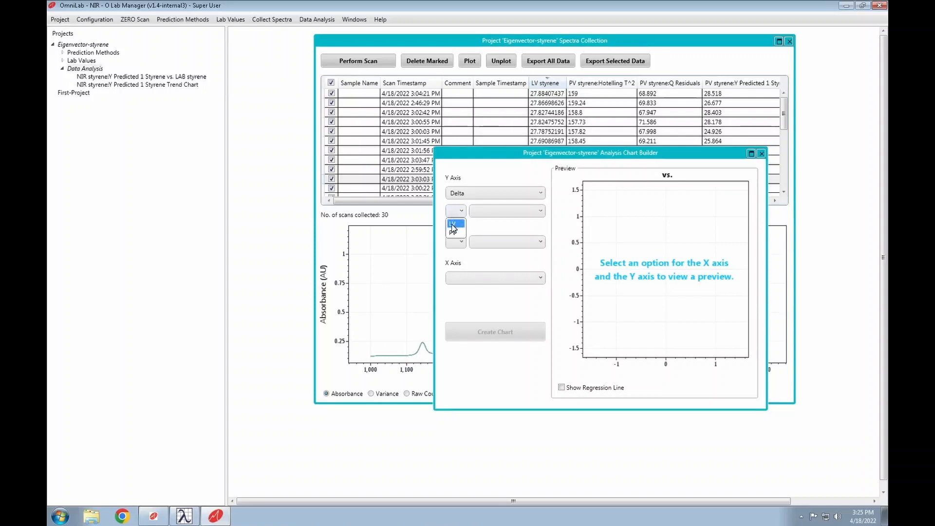
click(452, 224)
click(494, 213)
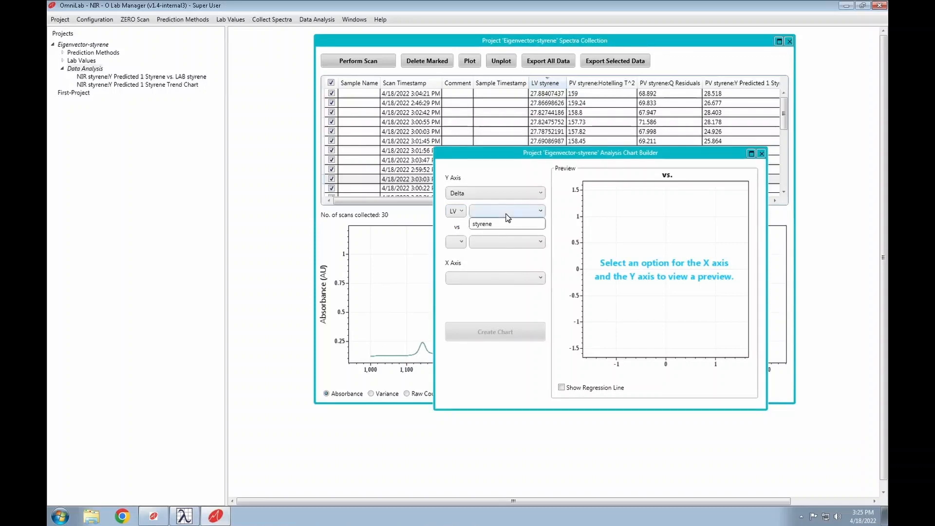
click(495, 225)
- Compare the lab value against PV styrene:Y Predicted 1 Styrene as the second term of the delta
click(456, 241)
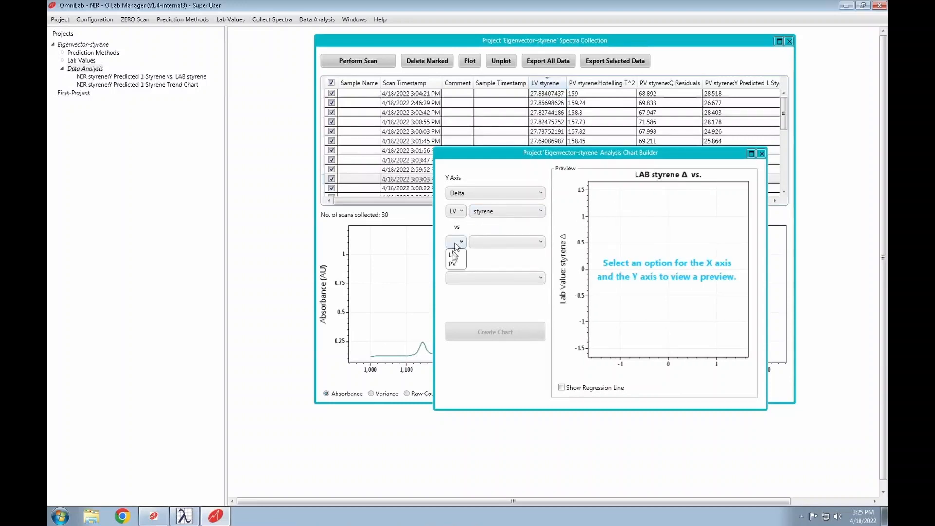
click(455, 263)
click(499, 242)
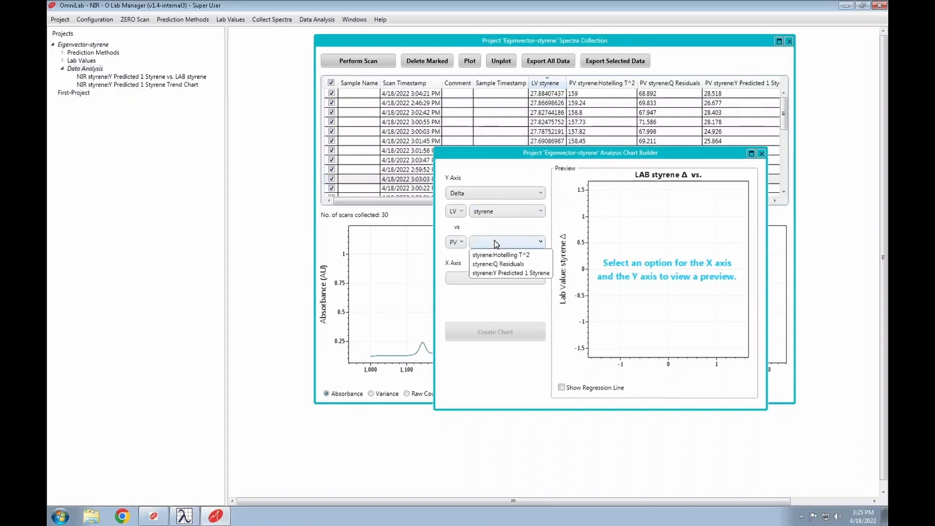
click(533, 273)
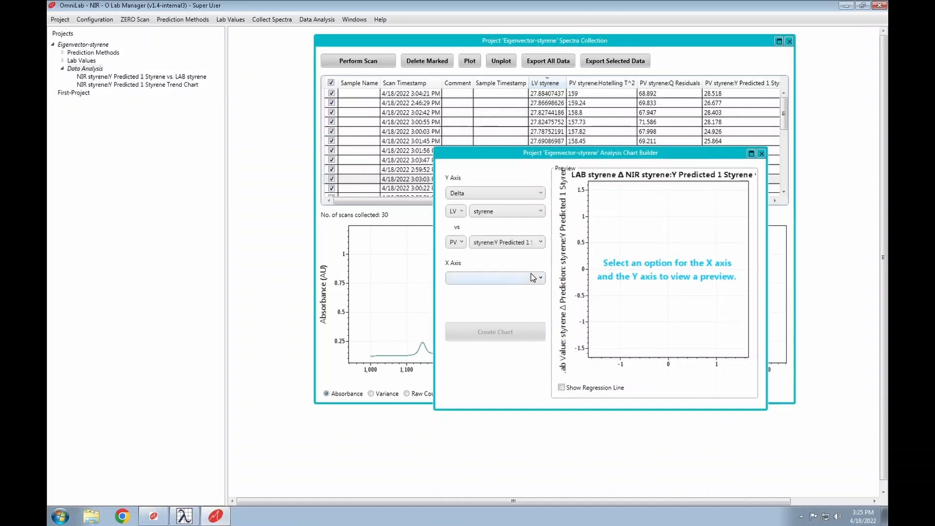
- Set the X axis to Time, create the styrene delta trend chart, and close its window
click(476, 278)
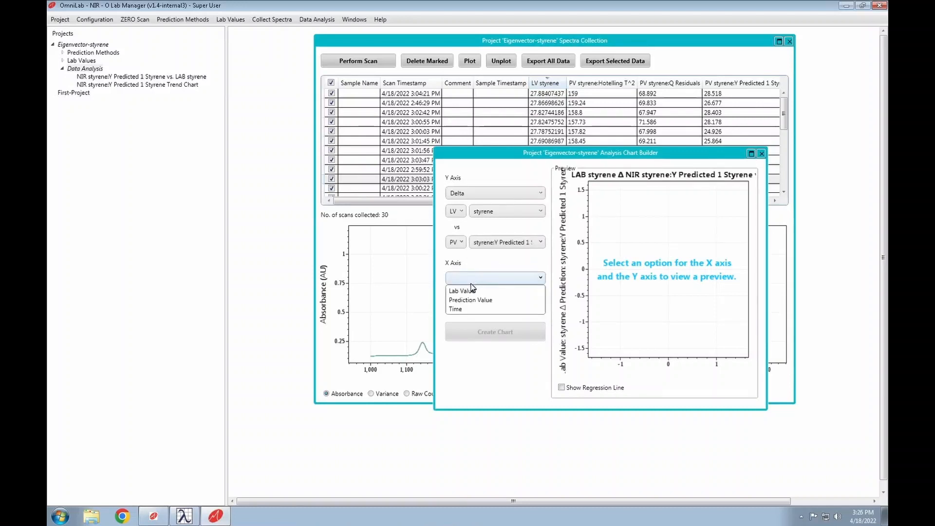
click(464, 310)
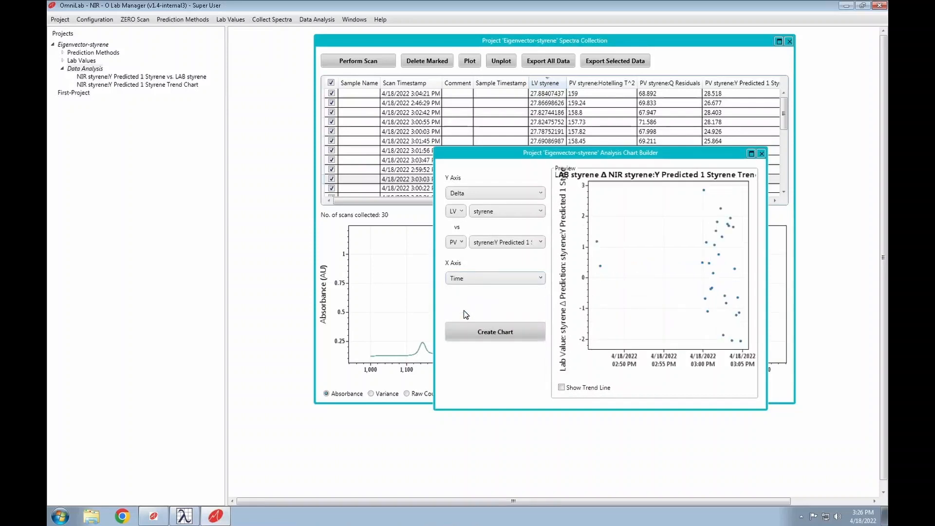
click(496, 337)
click(502, 356)
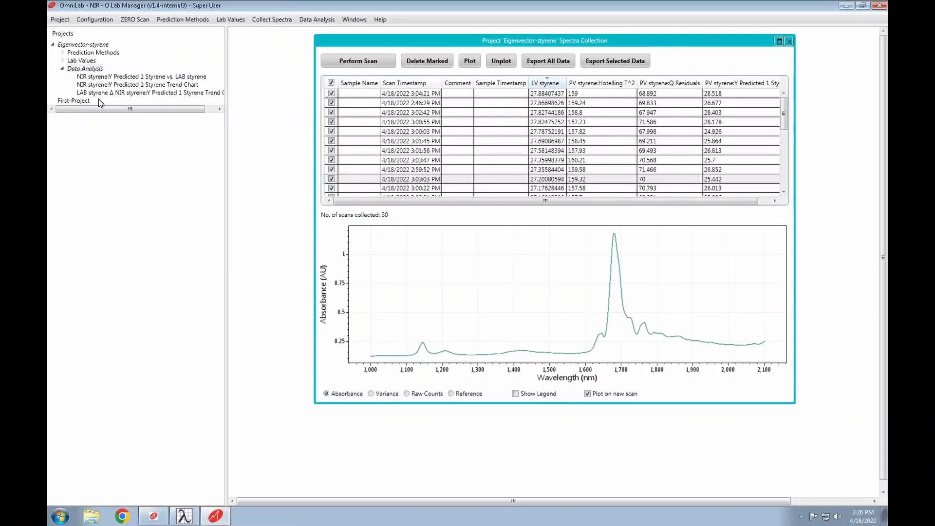
- Save the Eigenvector-styrene project with its new analysis charts
right_click(75, 45)
click(95, 50)
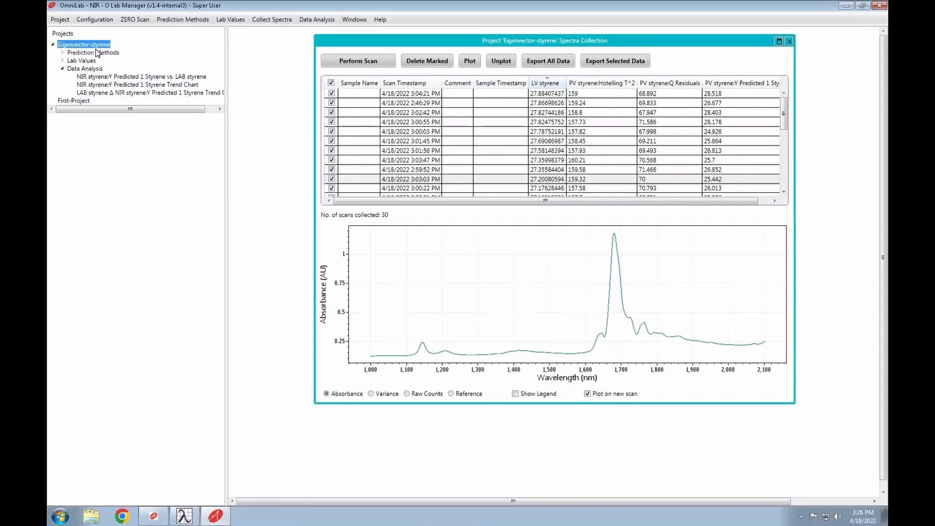